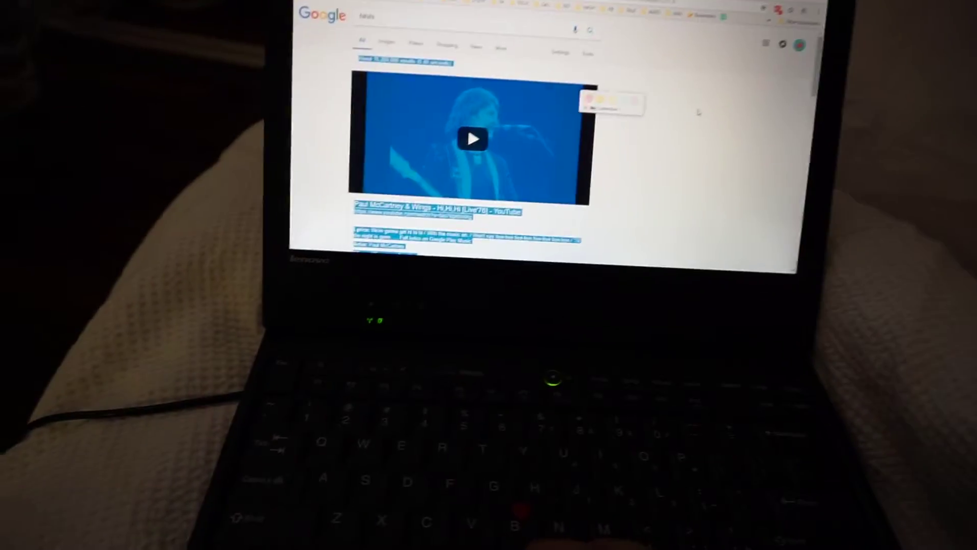
Step: Clear the page text selection and open the YouTube video from the Google results
{"action": "left_click", "coordinate": [675, 149]}
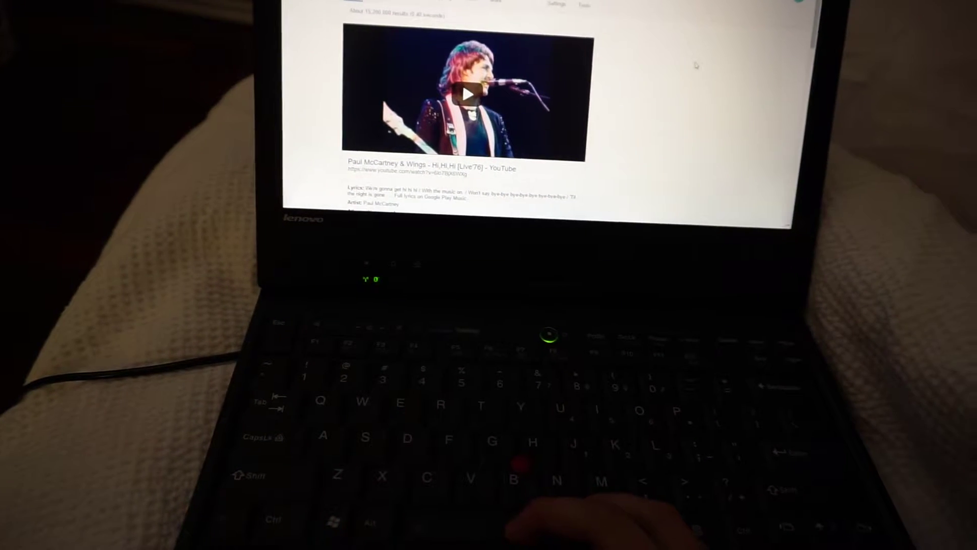
{"action": "left_click", "coordinate": [456, 65]}
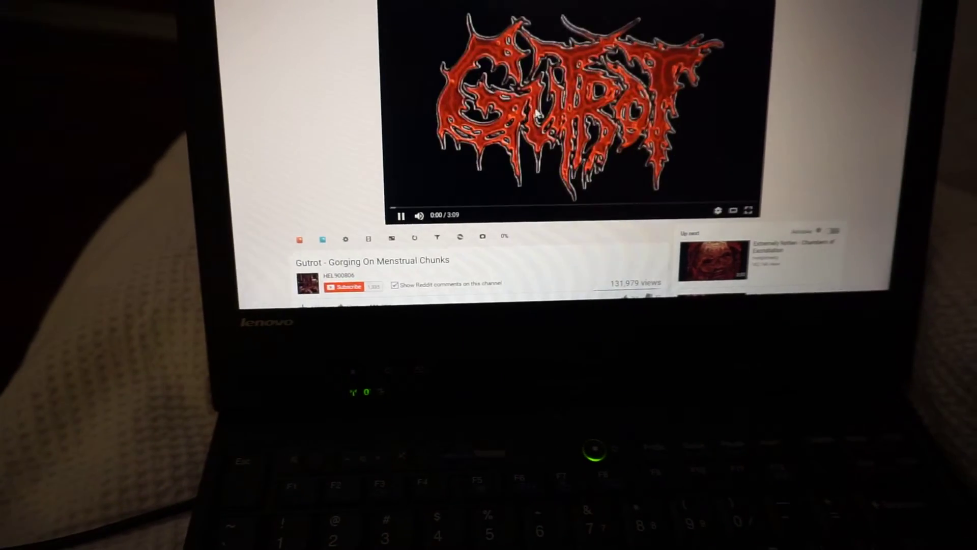
Step: Double-click the Gutrot 'Gorging On Menstrual Chunks' player to play it fullscreen
{"action": "double_click", "coordinate": [539, 114]}
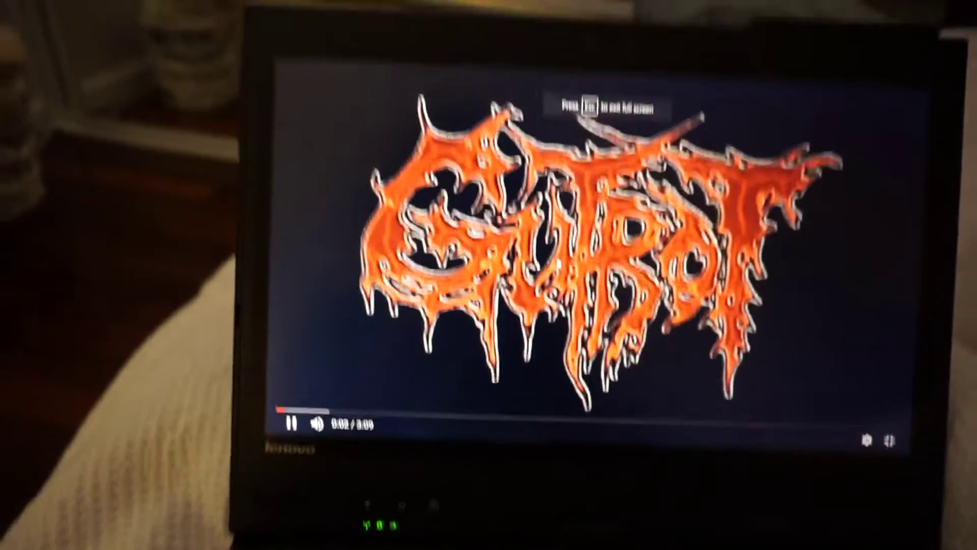